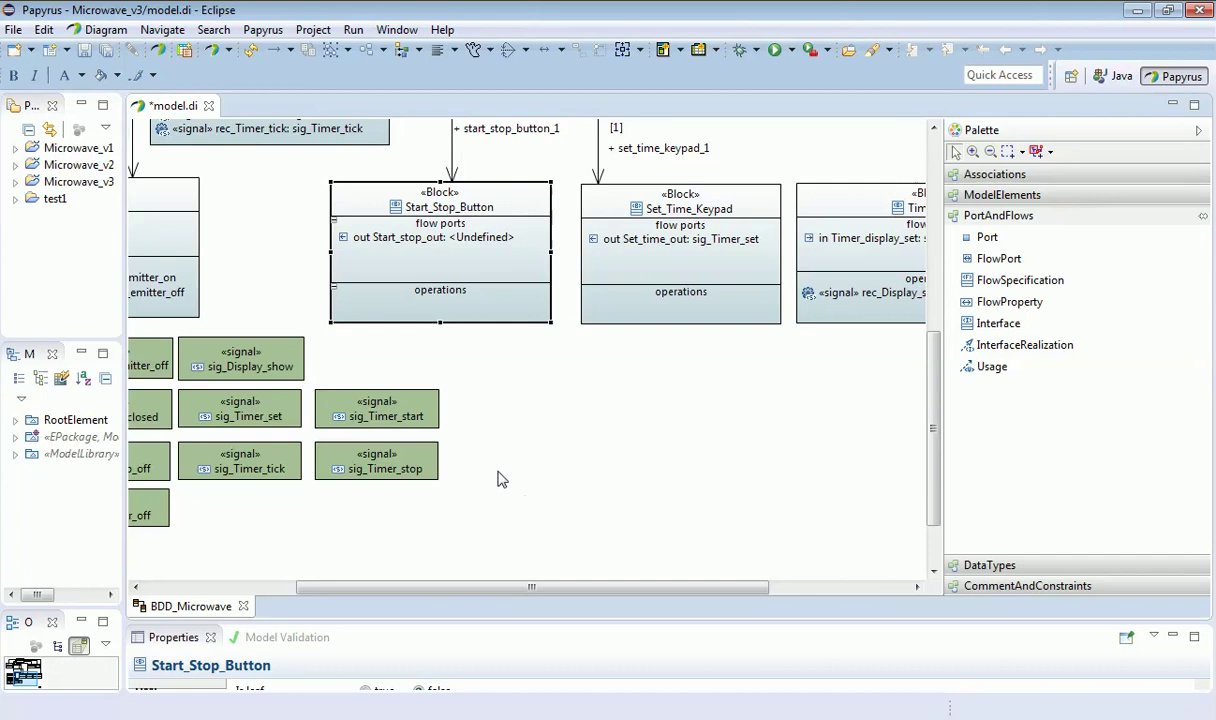
- Select the sig_Timer_stop signal so the Model Explorer expands to list the model's signals
click(380, 455)
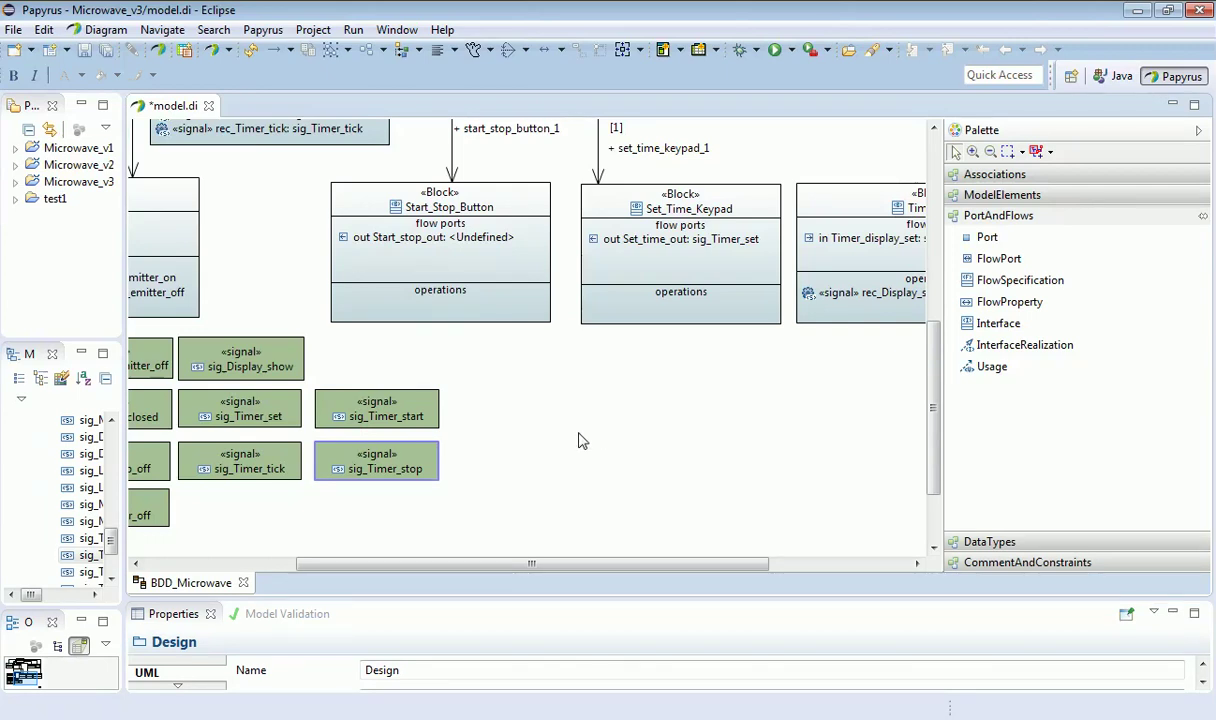
click(390, 483)
click(1020, 280)
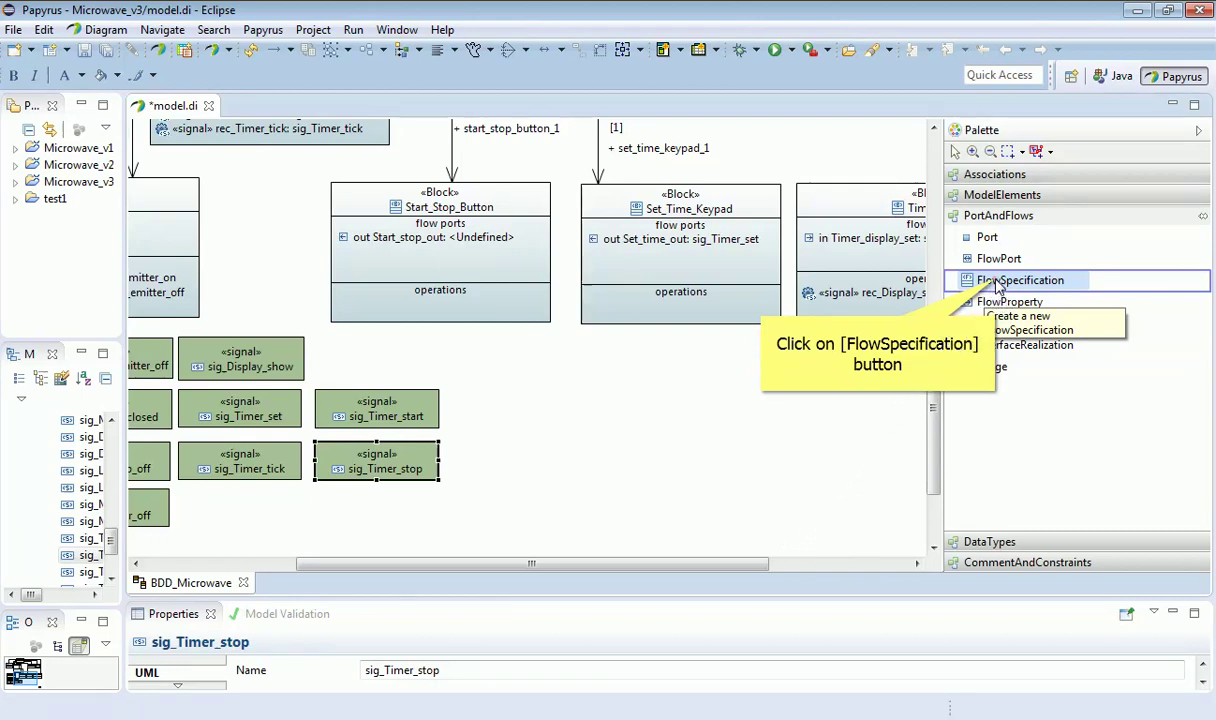
- Add a flow specification named flowSpec_Timer below the blocks on the BDD_Microwave diagram
click(990, 285)
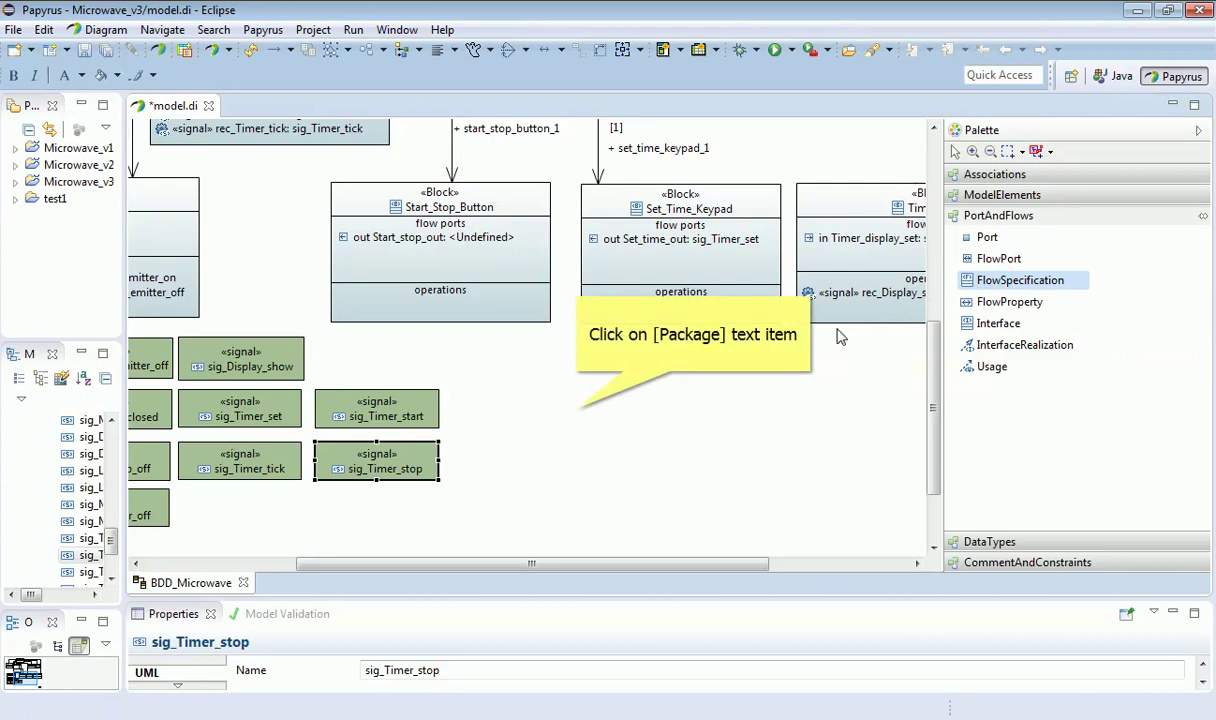
click(577, 412)
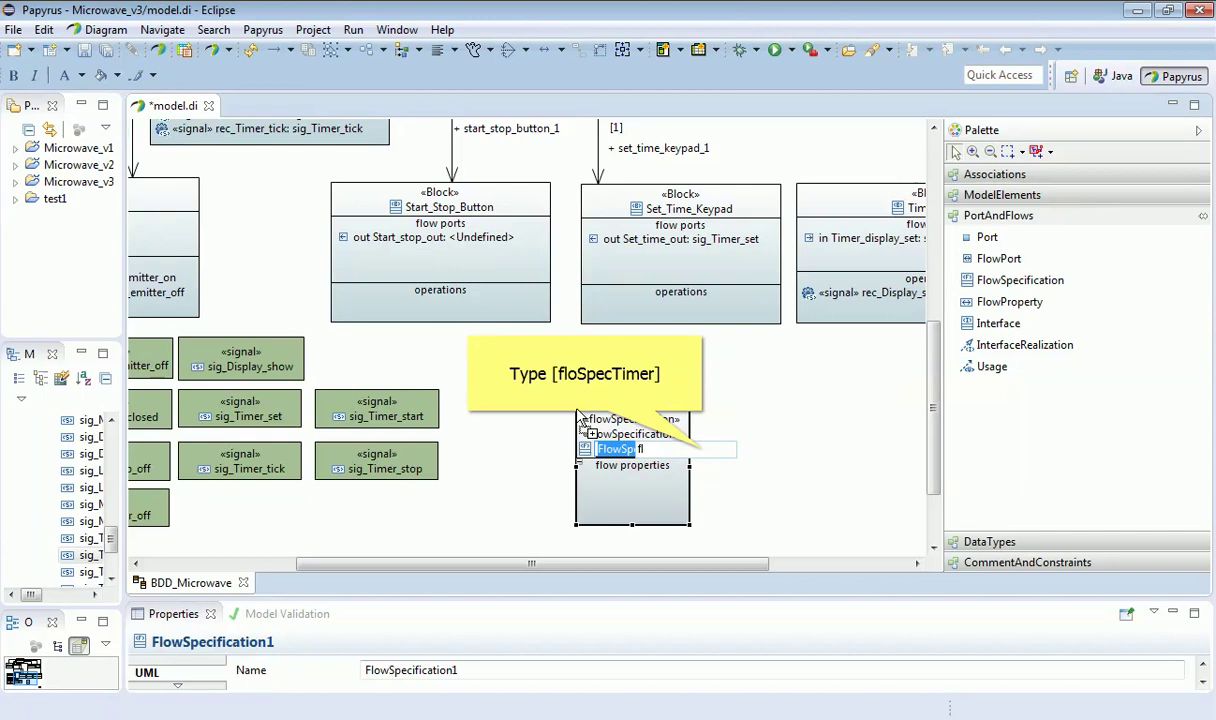
text(flow)
text(S)
text(pec_Timer)
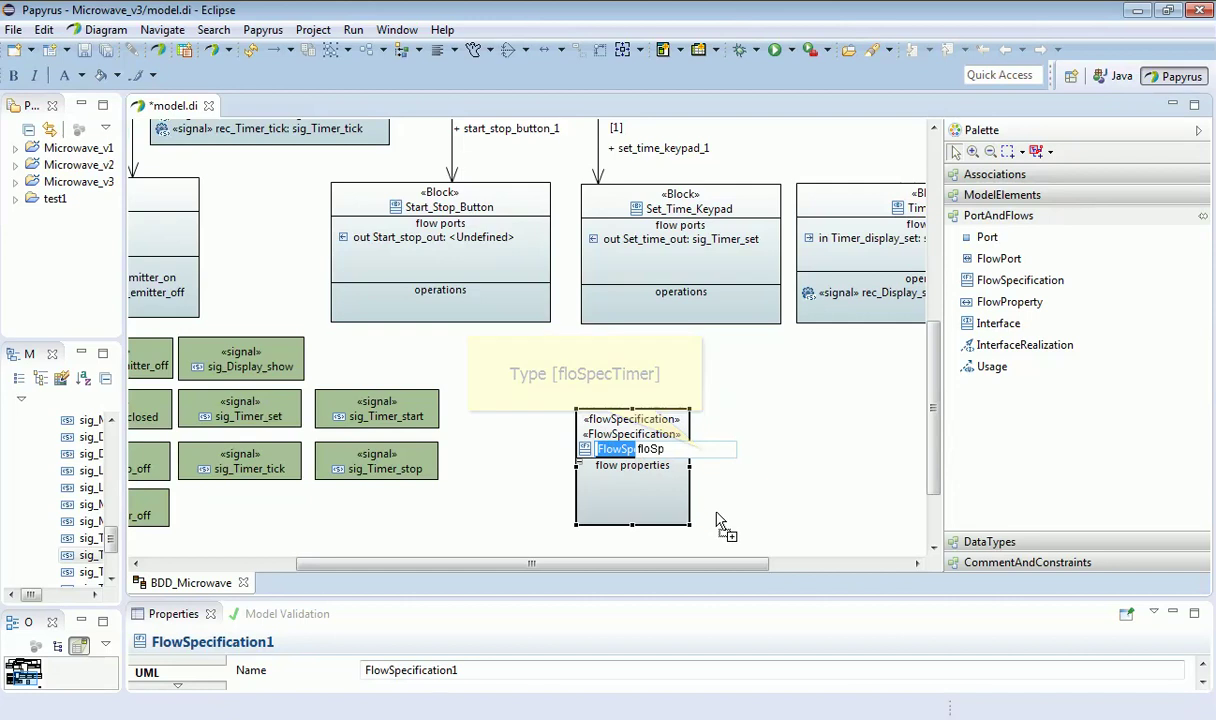
key(Return)
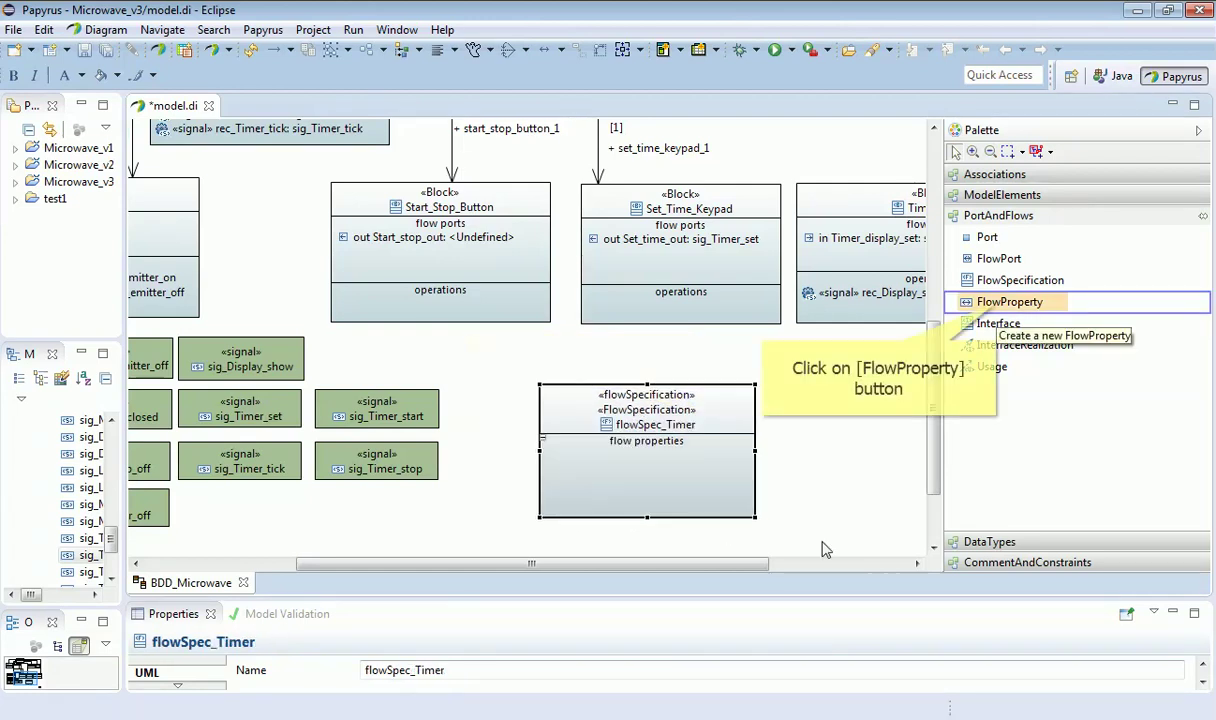
- Add an inout flow property named sig_Timer_Start inside flowSpec_Timer
click(997, 305)
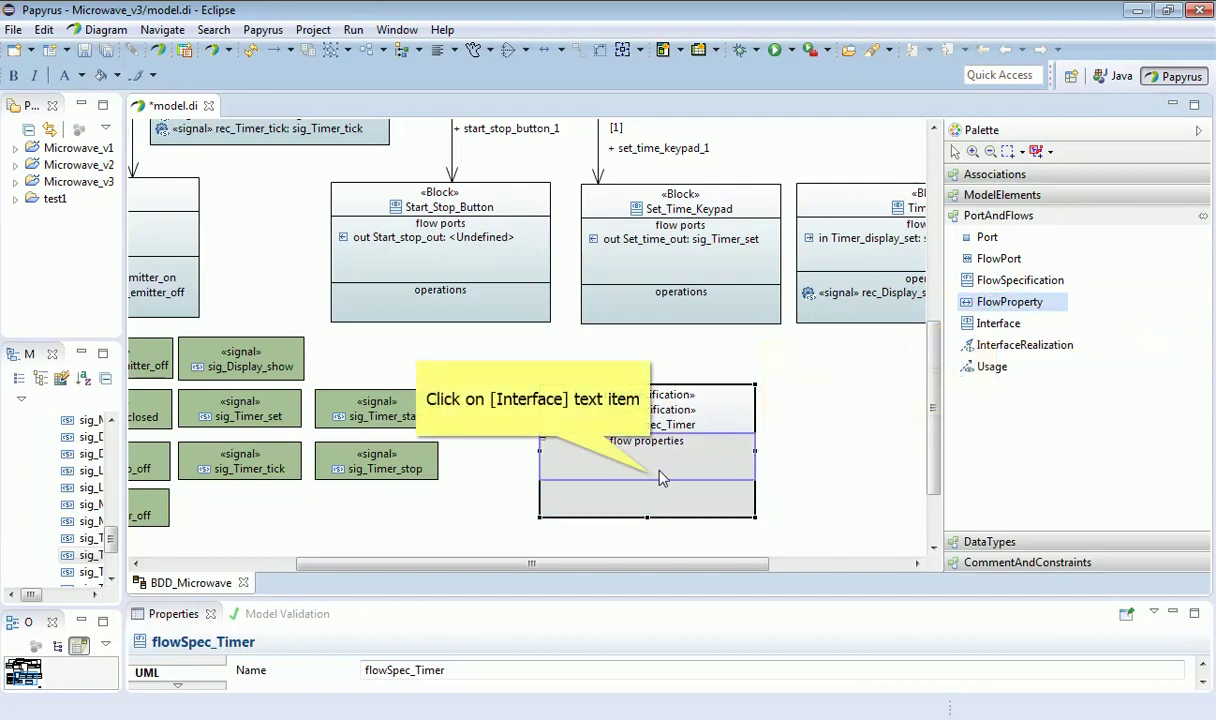
click(651, 481)
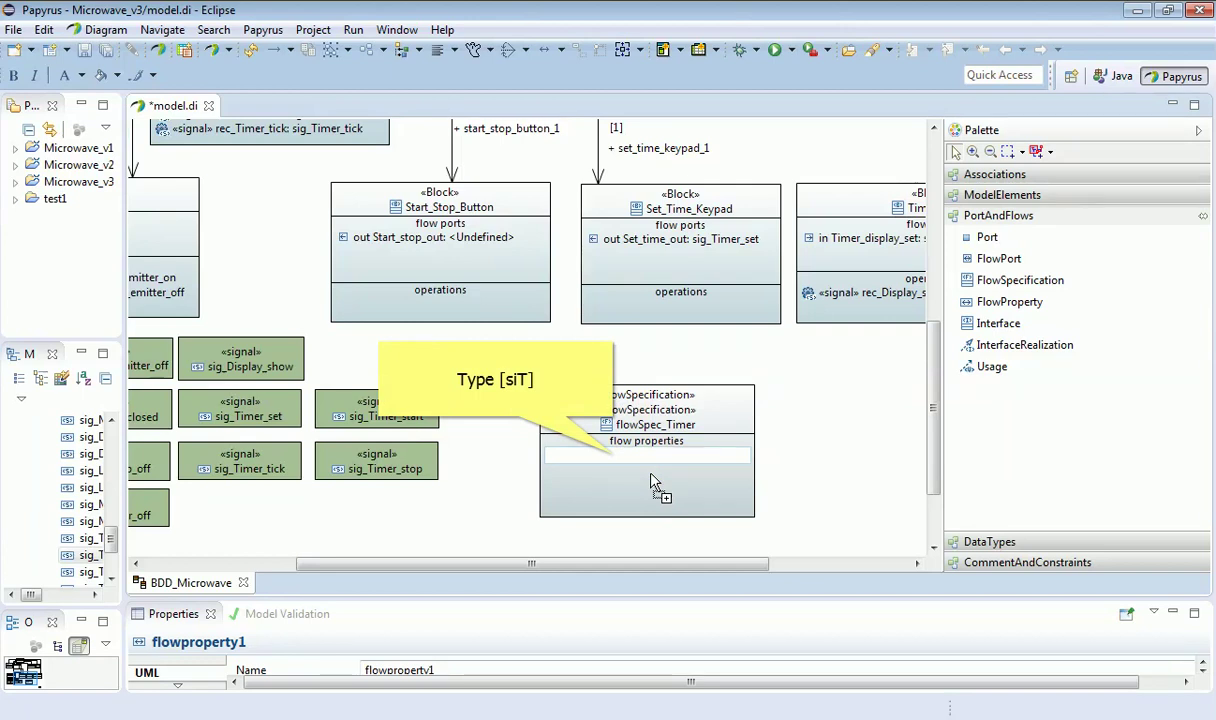
text(s)
text(iT)
key(Return)
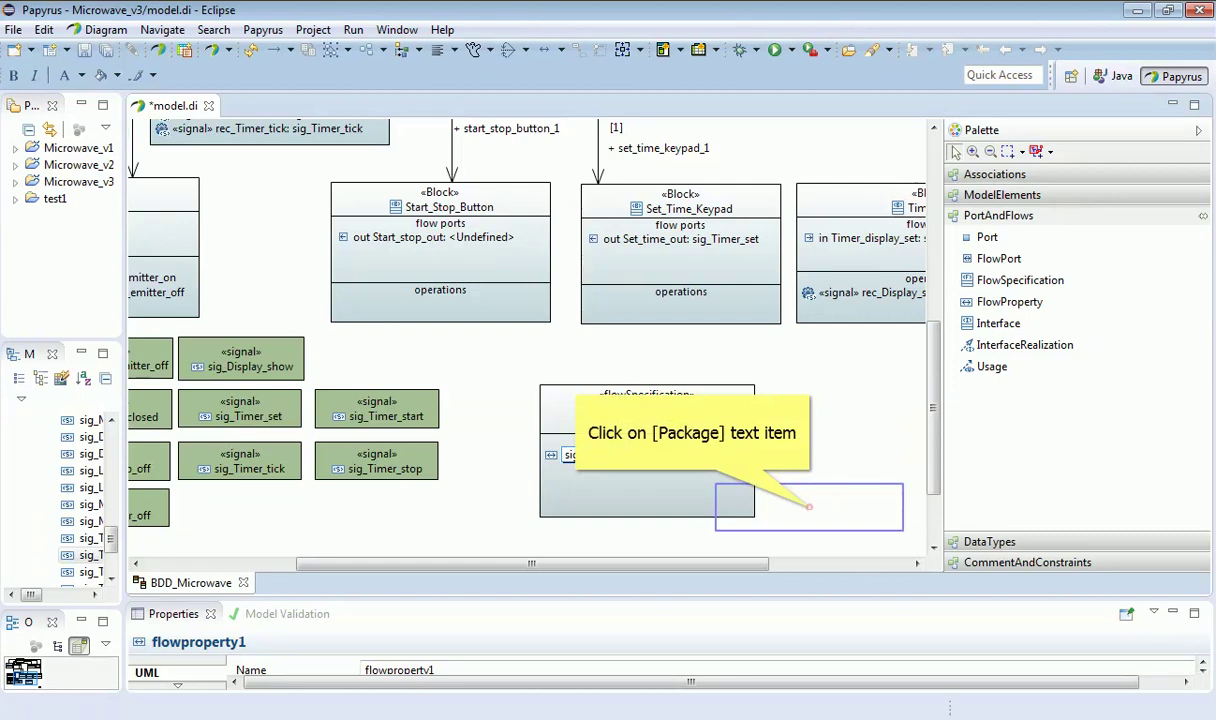
- Enlarge the Properties view and select the sig_Timer_Start flow property
click(809, 506)
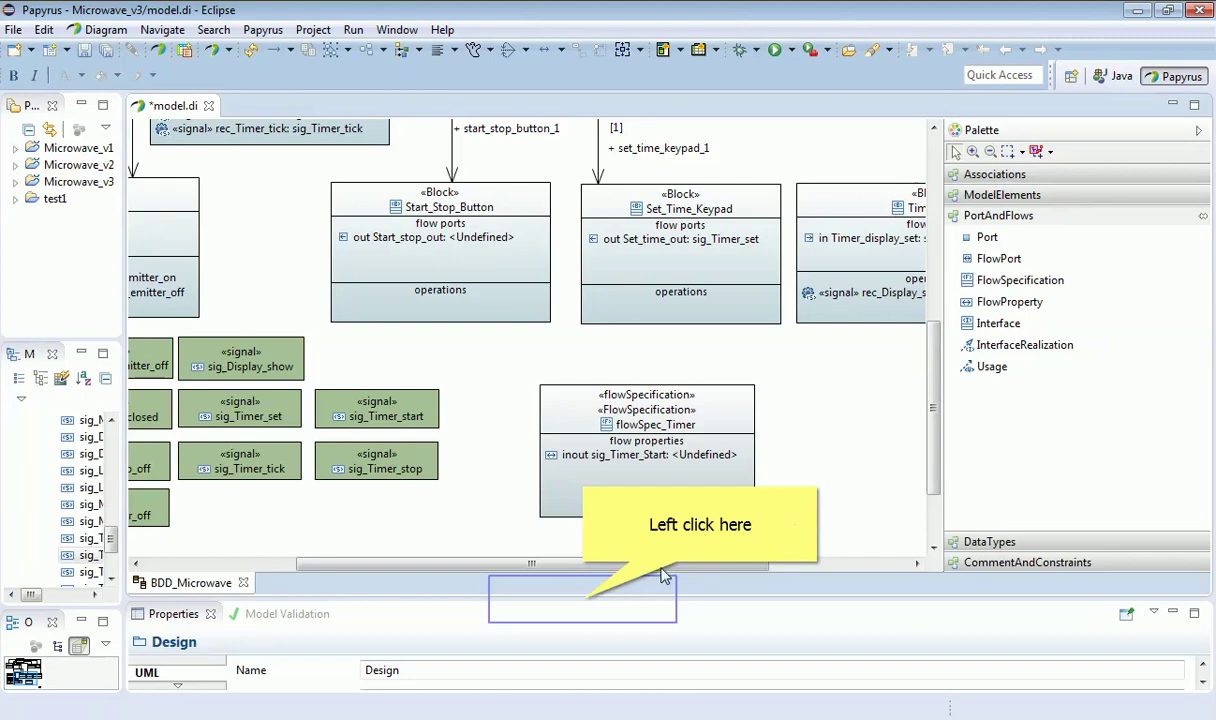
drag(586, 594, 595, 515)
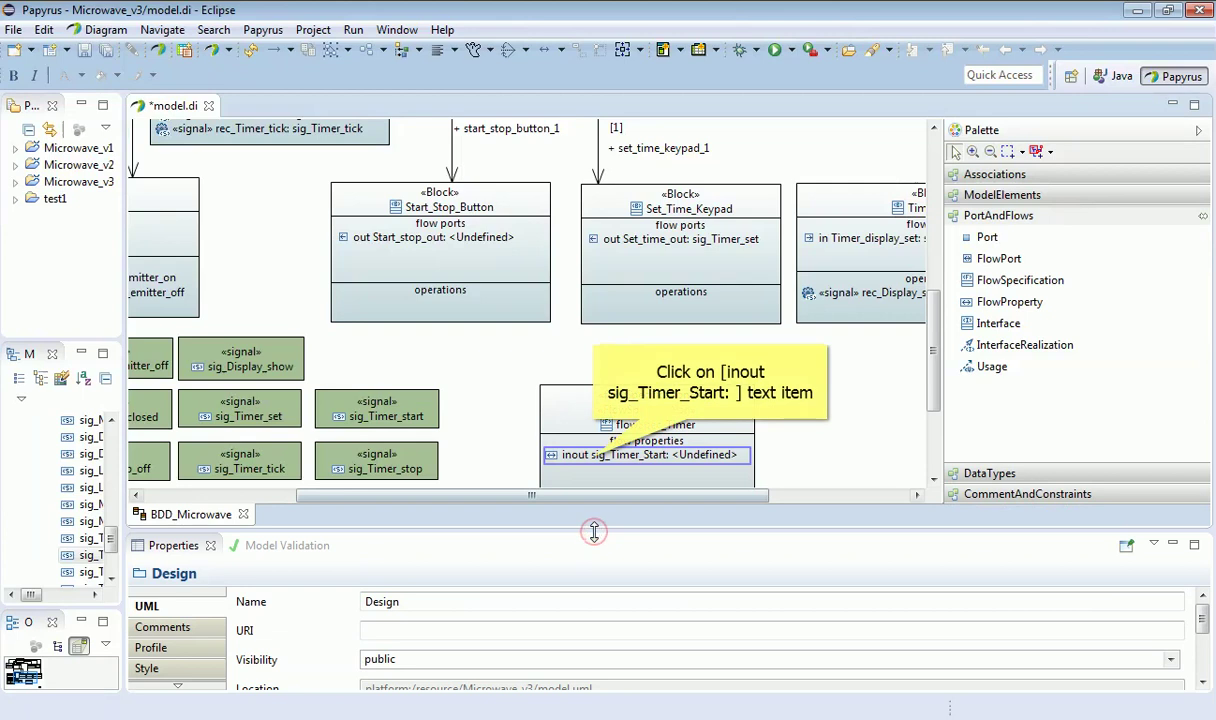
click(595, 455)
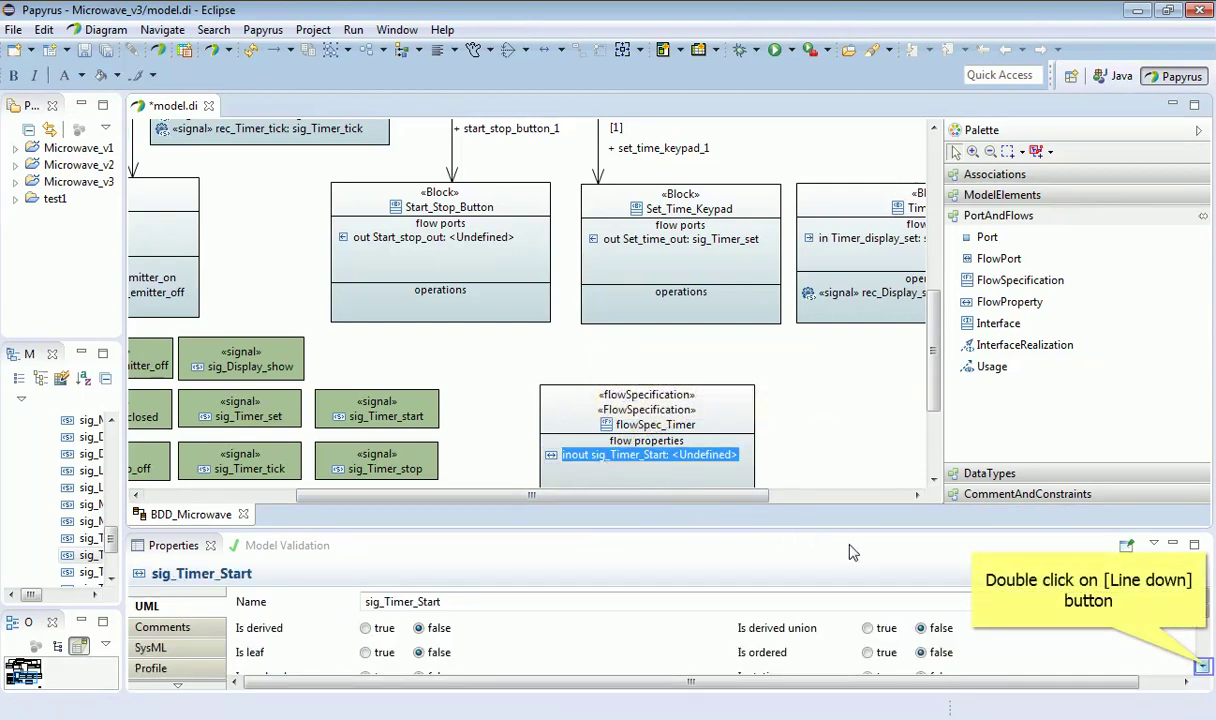
- Set sig_Timer_Start's type to the sig_Timer_start signal from RootElement > Design
double_click(1203, 665)
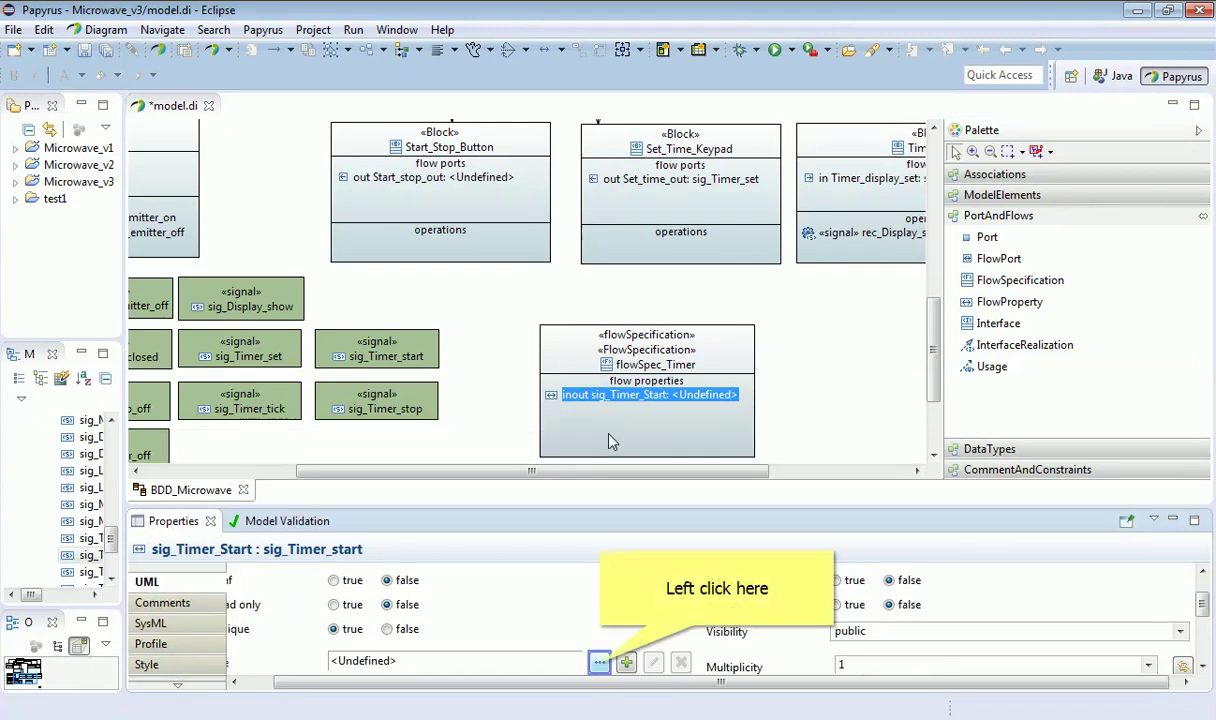
click(600, 663)
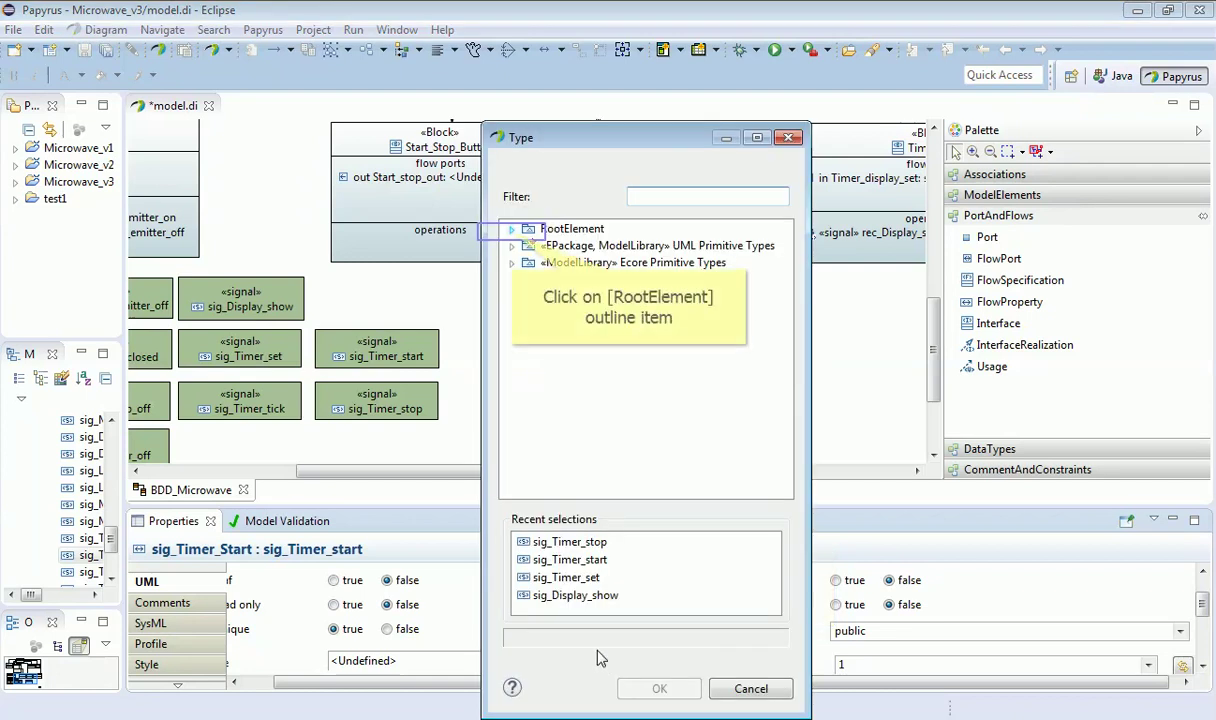
click(512, 231)
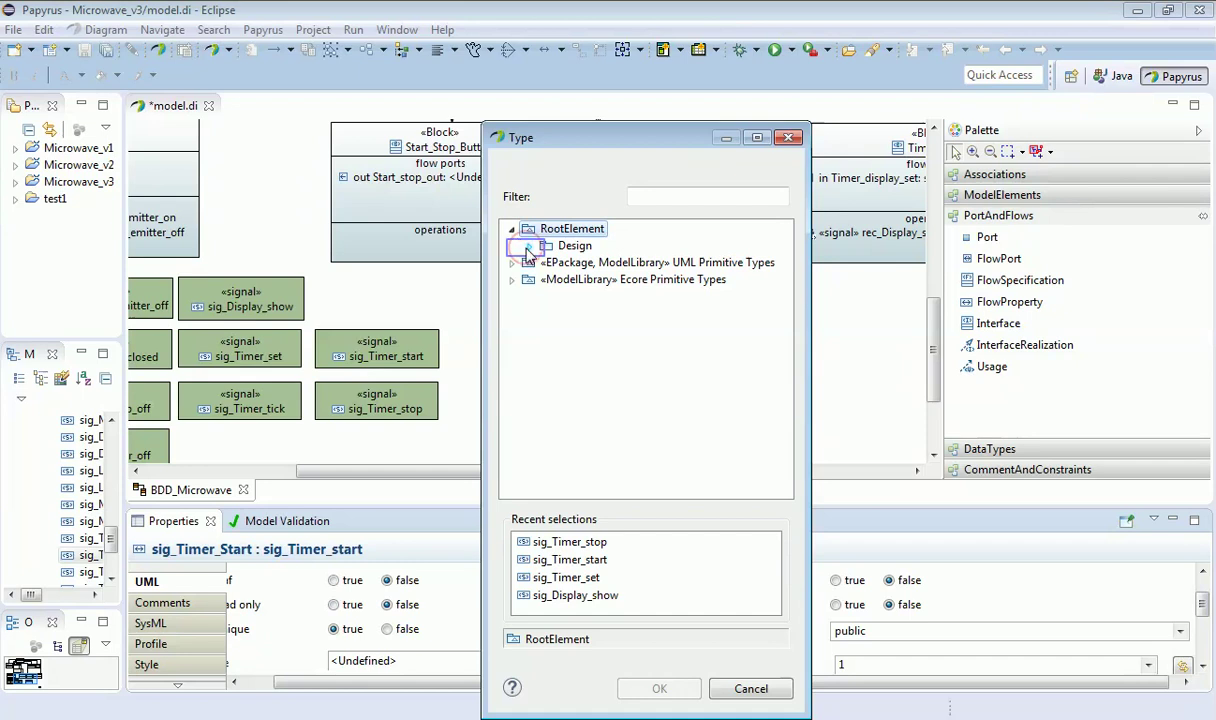
click(529, 245)
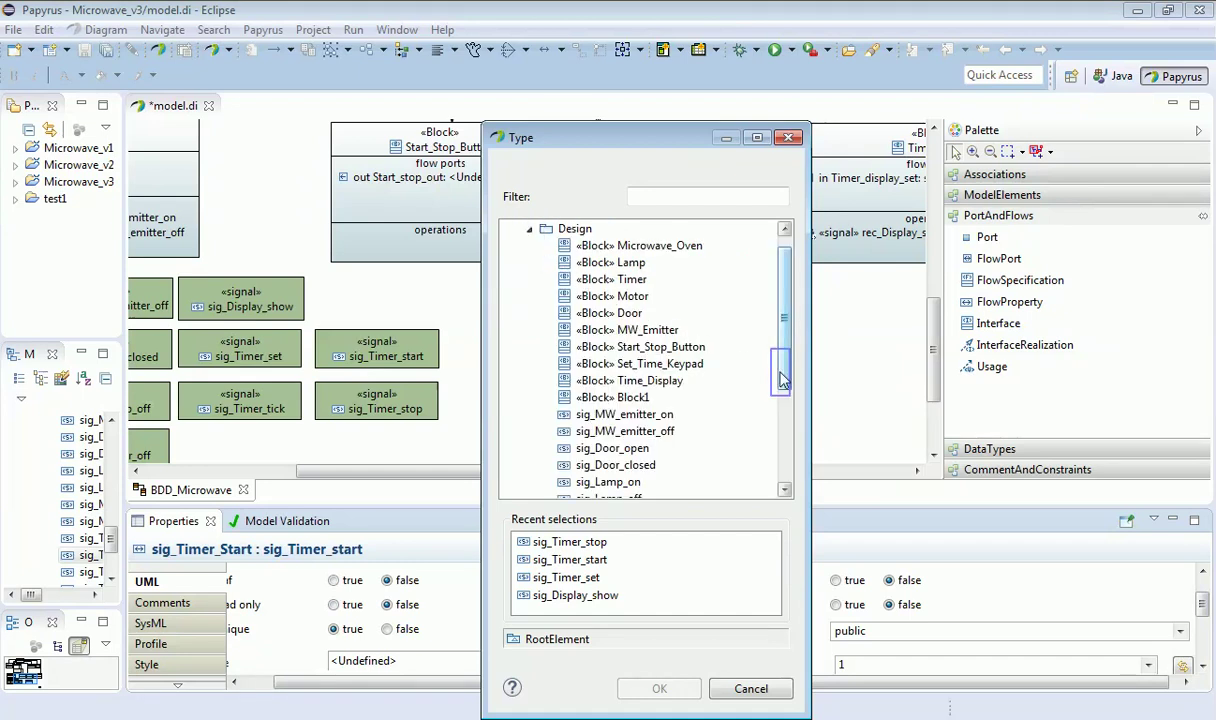
drag(782, 378, 706, 448)
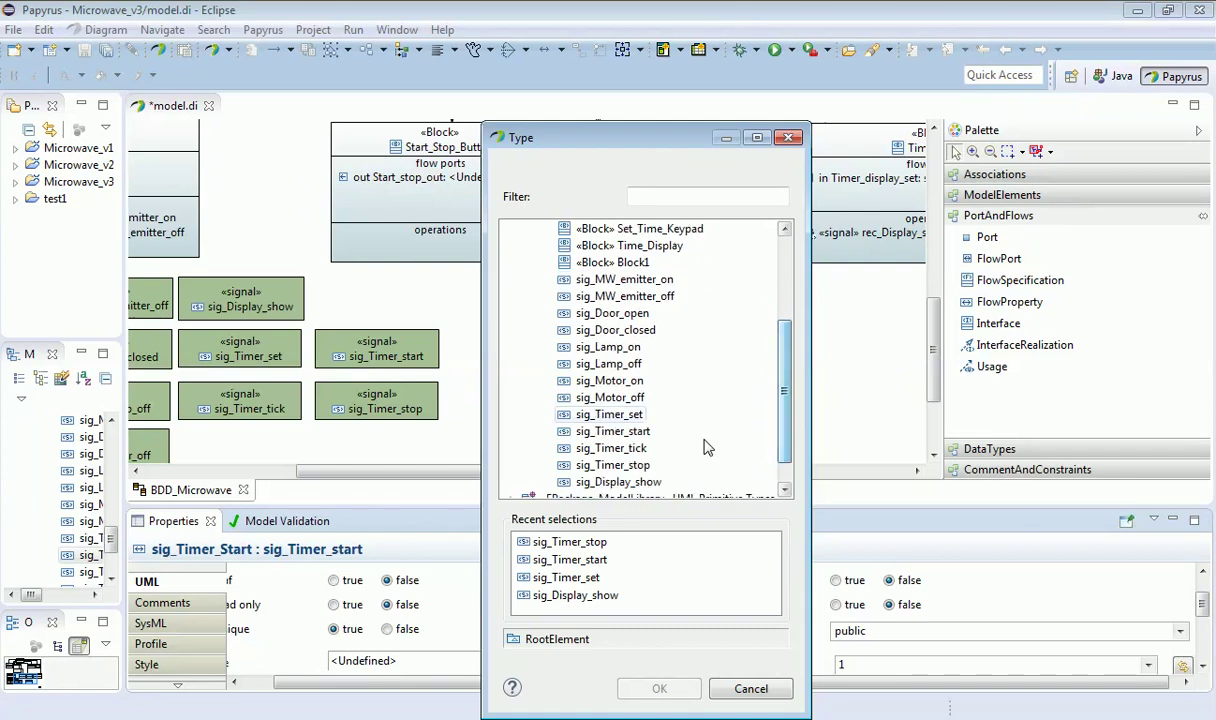
click(575, 433)
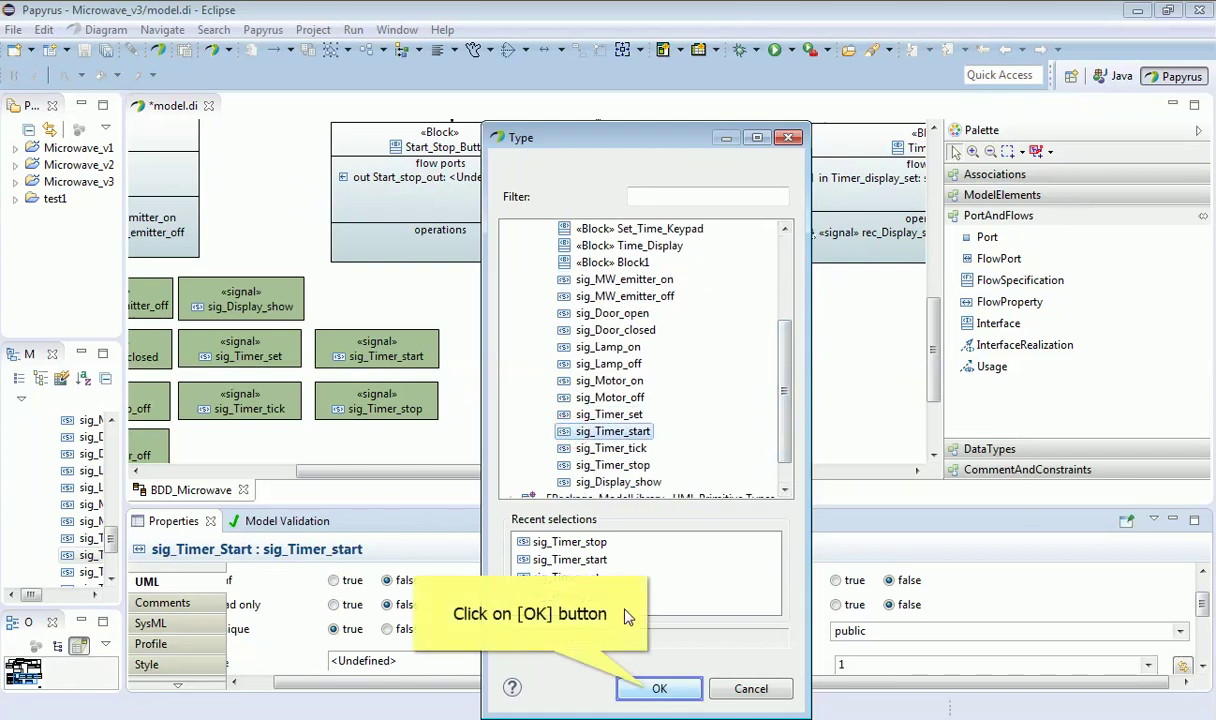
click(656, 690)
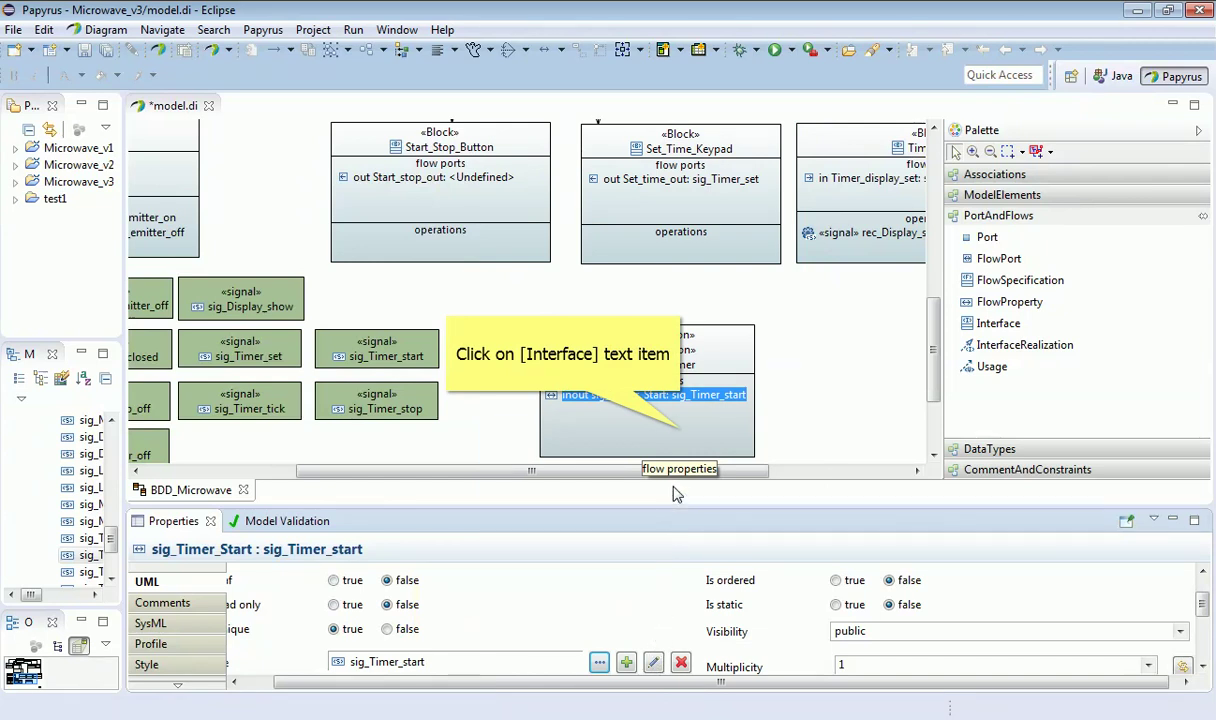
click(681, 436)
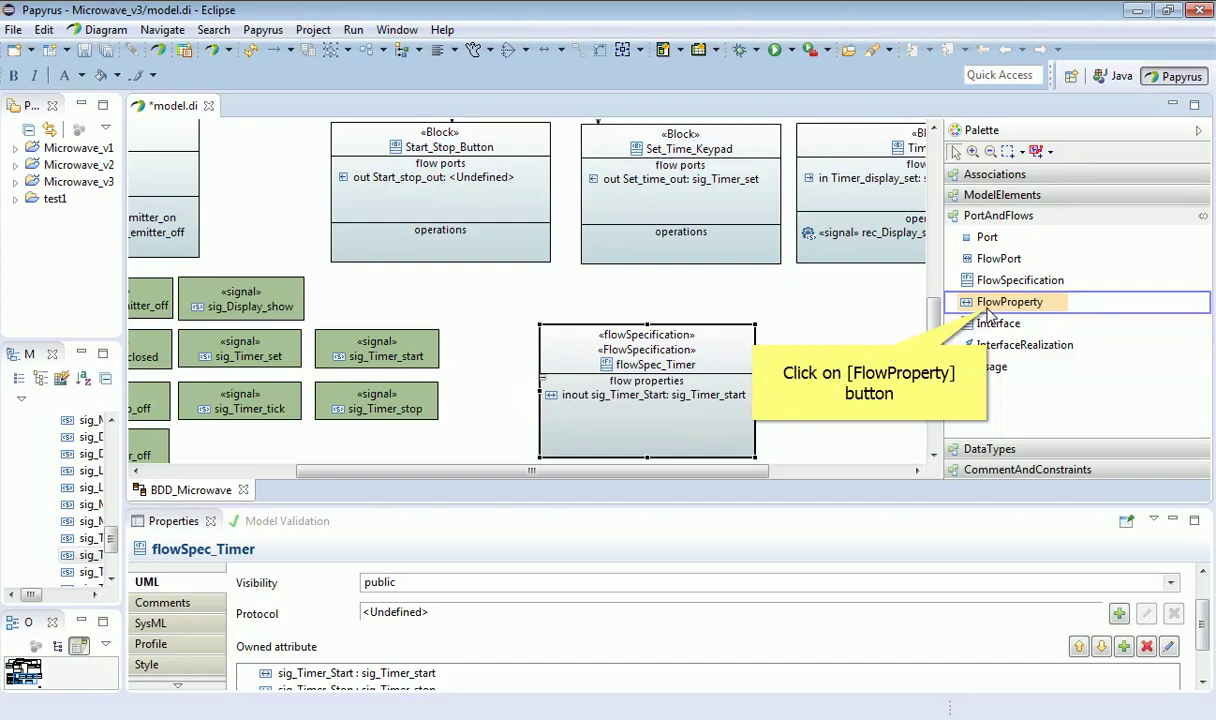
- Add a second flow property named sig_Timer_Stop to flowSpec_Timer
click(985, 306)
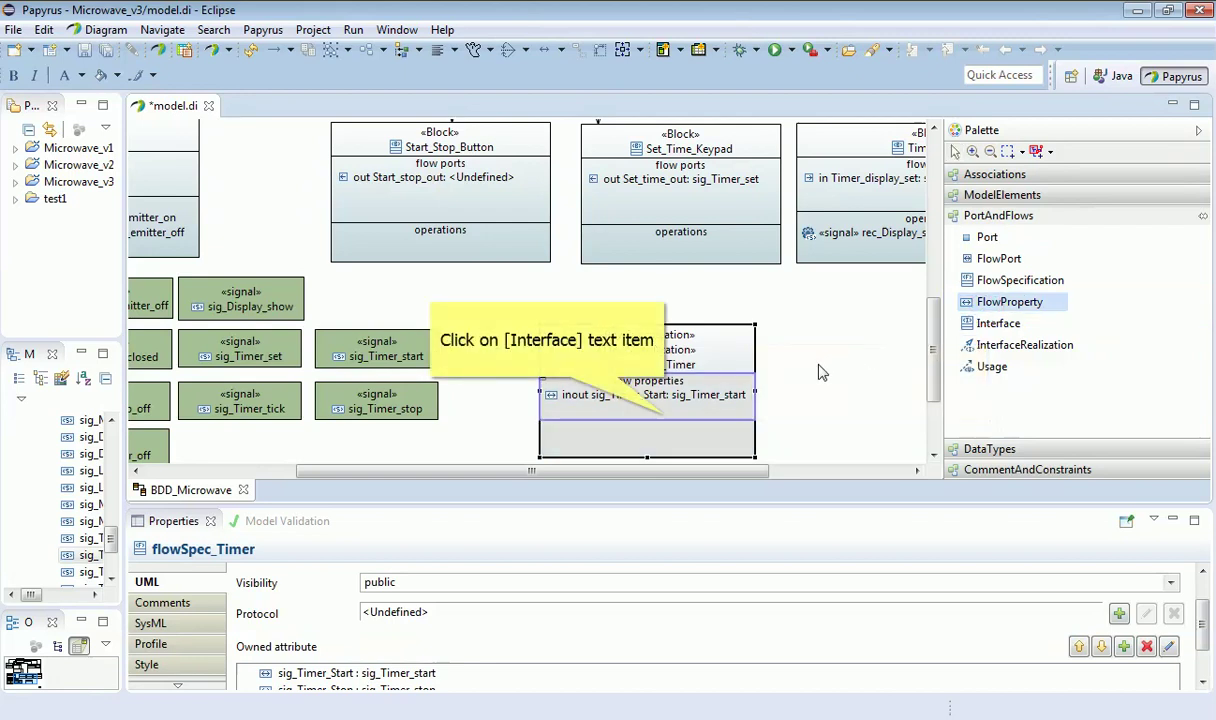
click(668, 422)
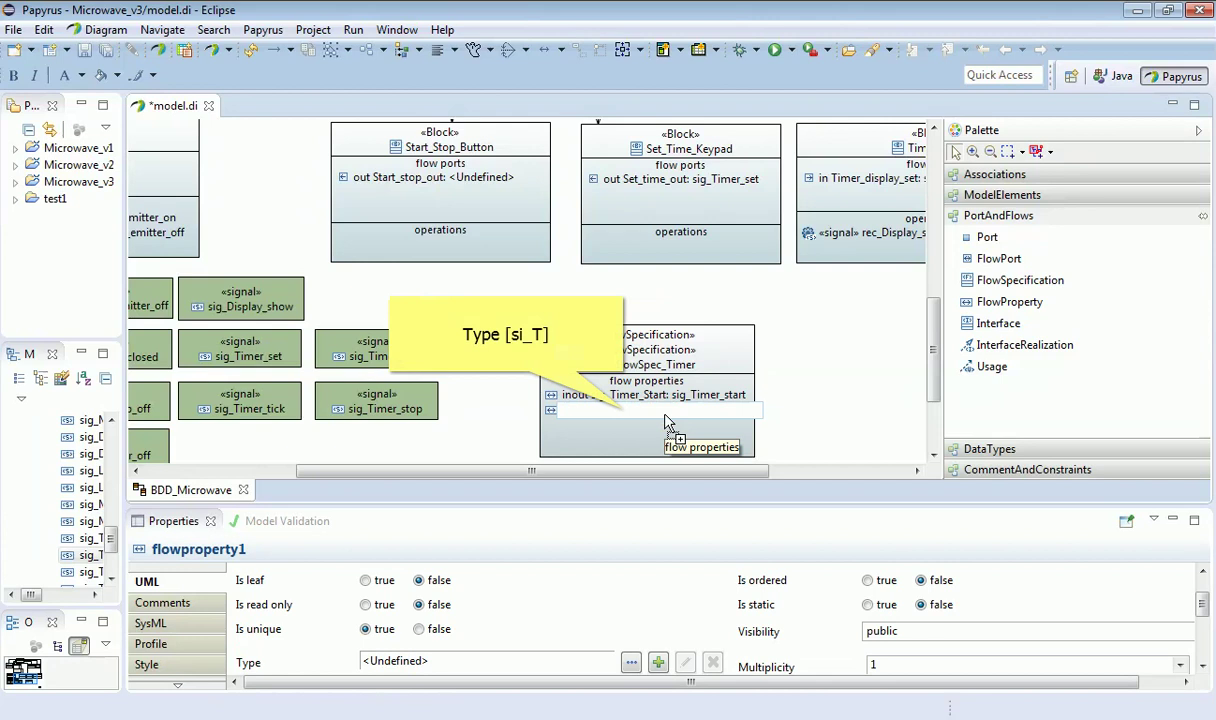
text(s)
text(ig_)
text(T)
key(Return)
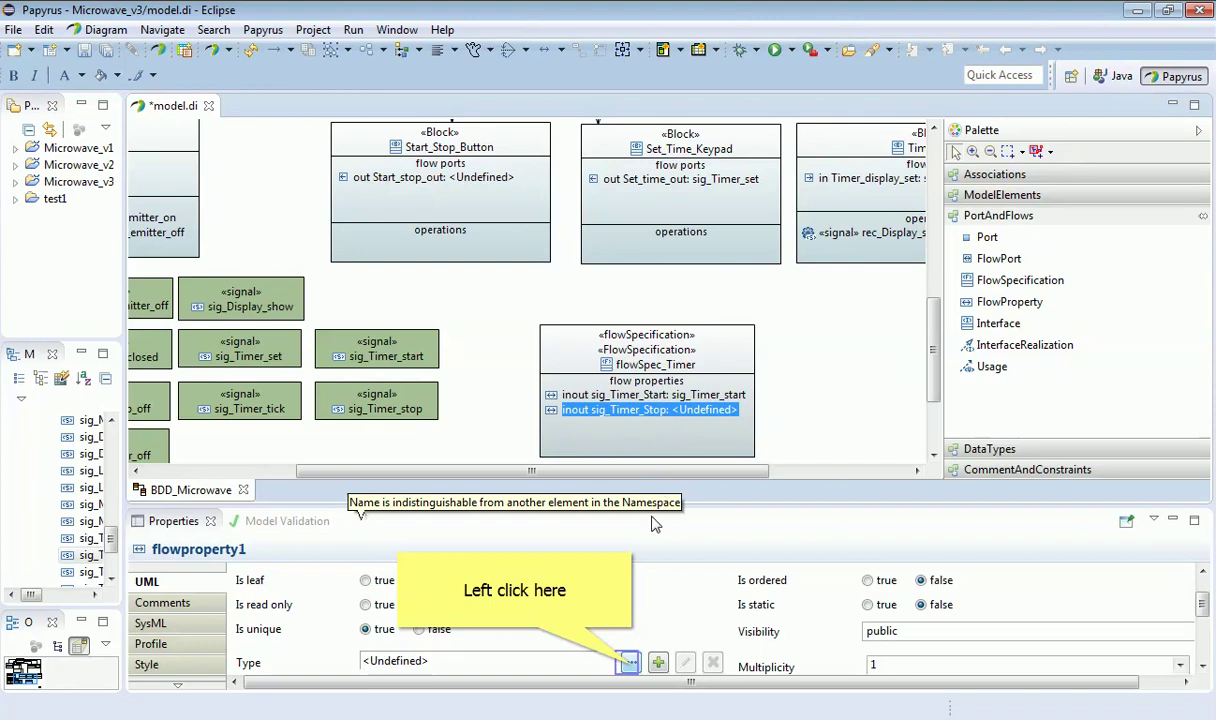
- Type sig_Timer_Stop with the sig_Timer_stop signal and nudge flowSpec_Timer slightly up and left
click(628, 664)
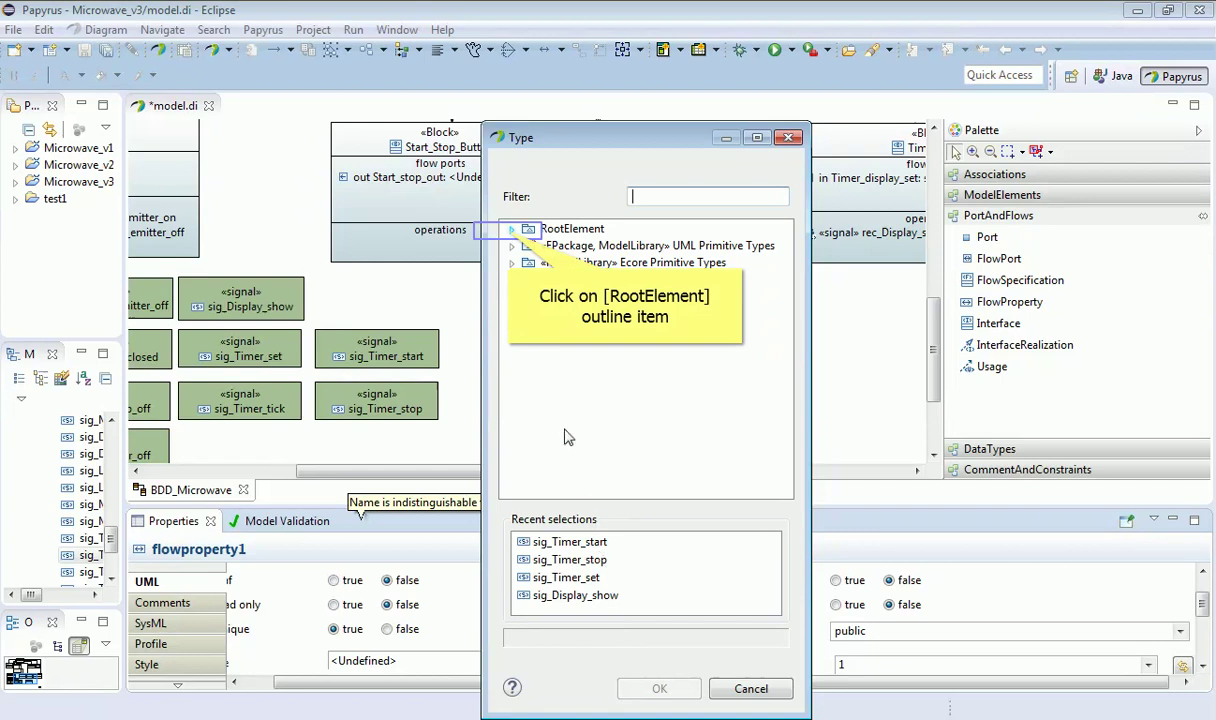
click(511, 230)
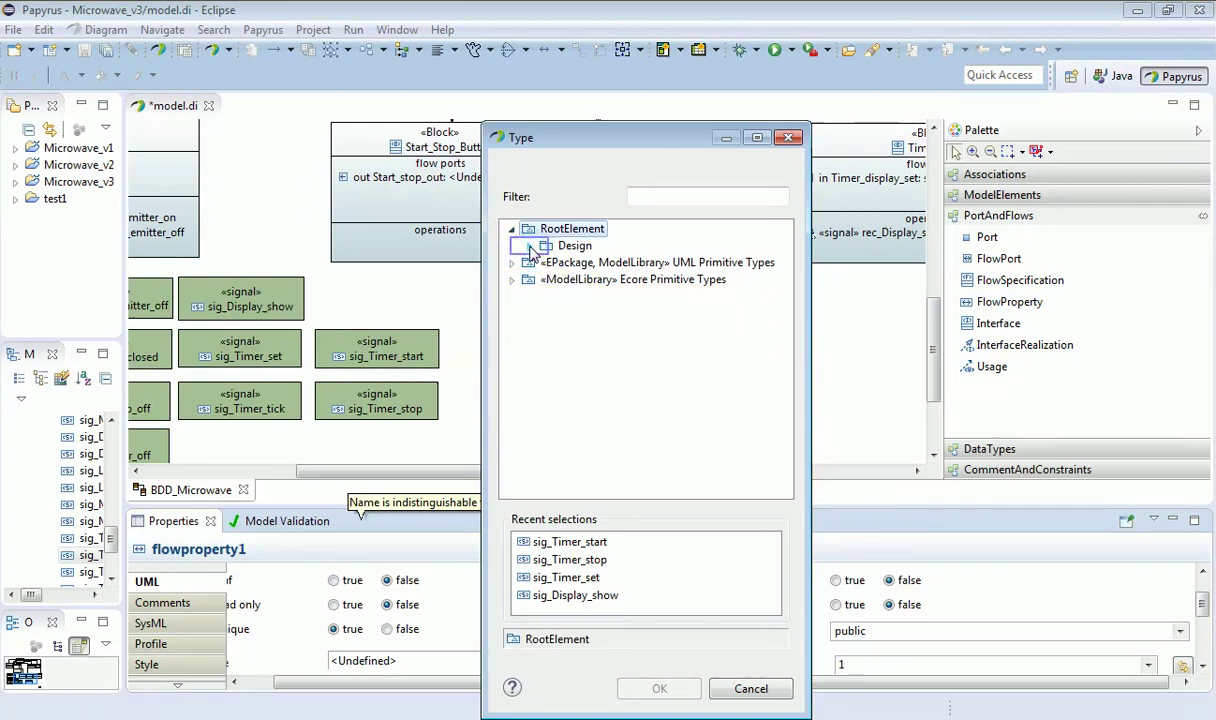
click(528, 245)
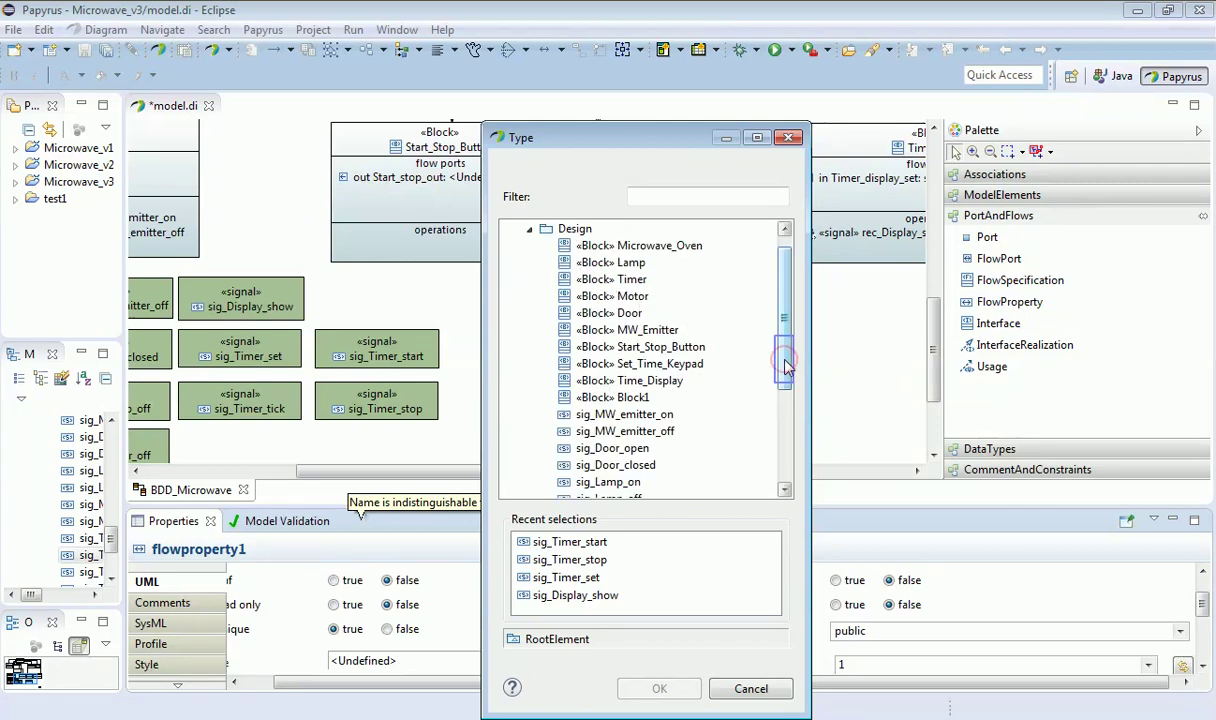
scroll(785, 367, down, 3)
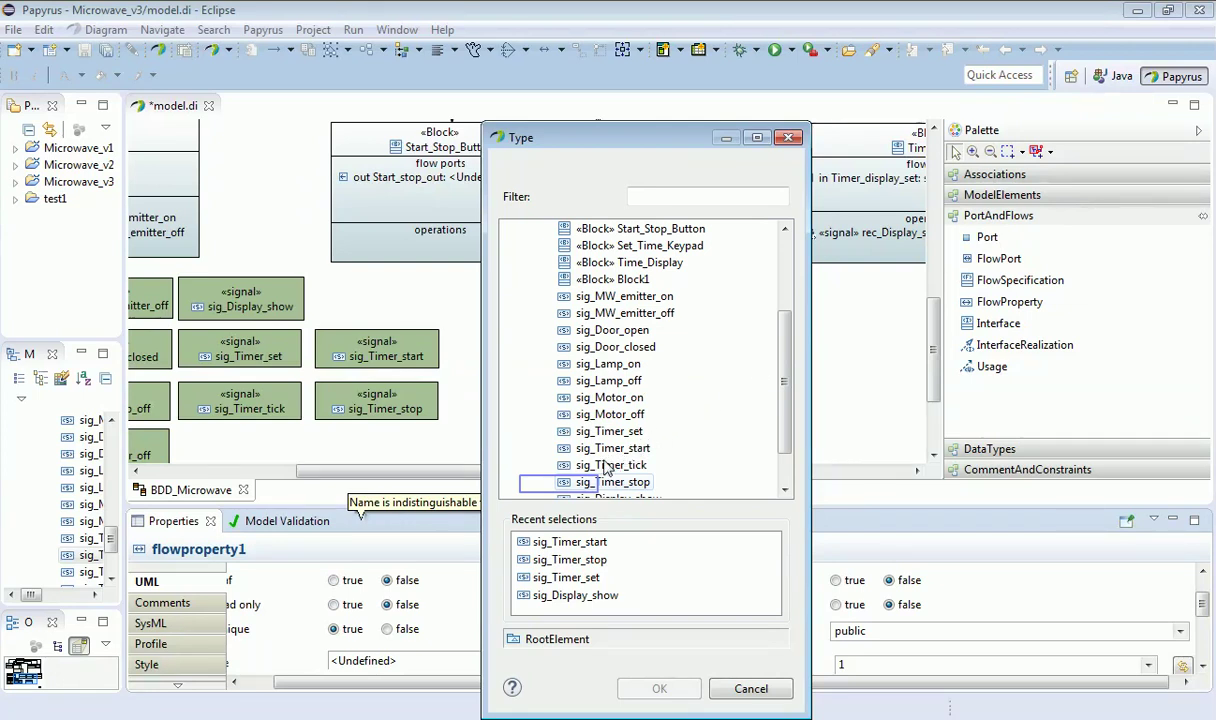
click(561, 484)
double_click(561, 484)
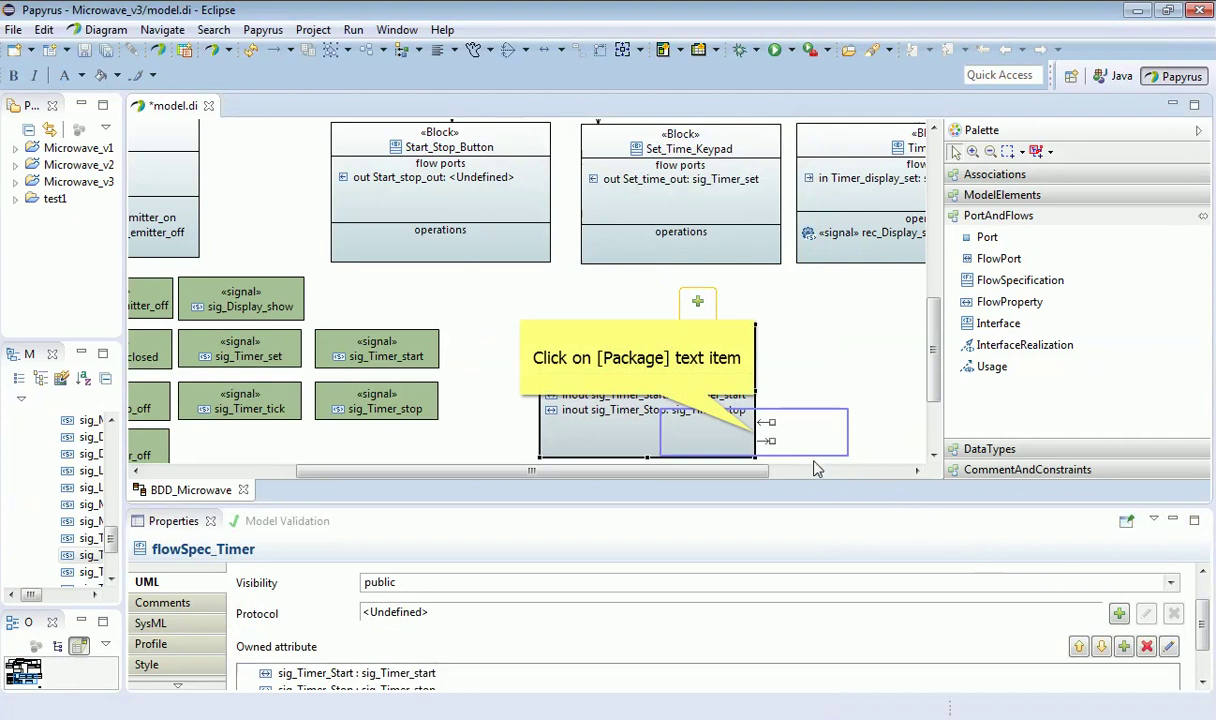
drag(717, 412, 755, 432)
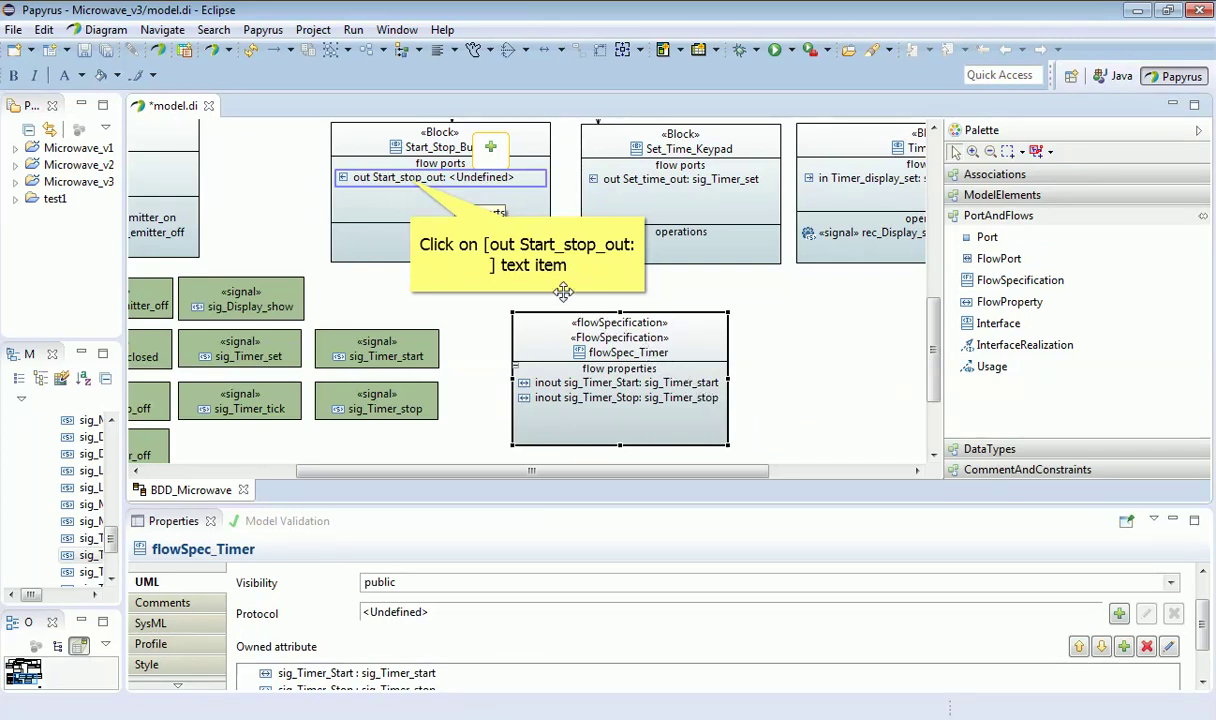
click(409, 178)
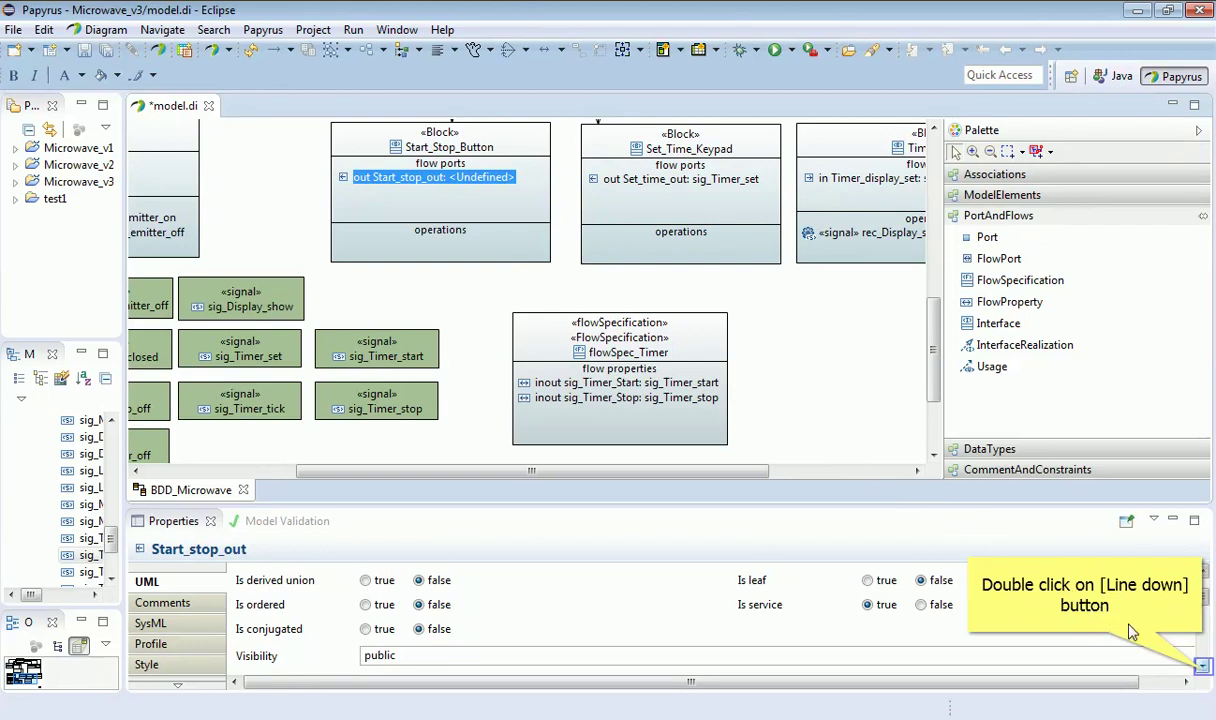
- Set the Start_stop_out port's type to flowSpec_Timer from RootElement > Design
double_click(1203, 668)
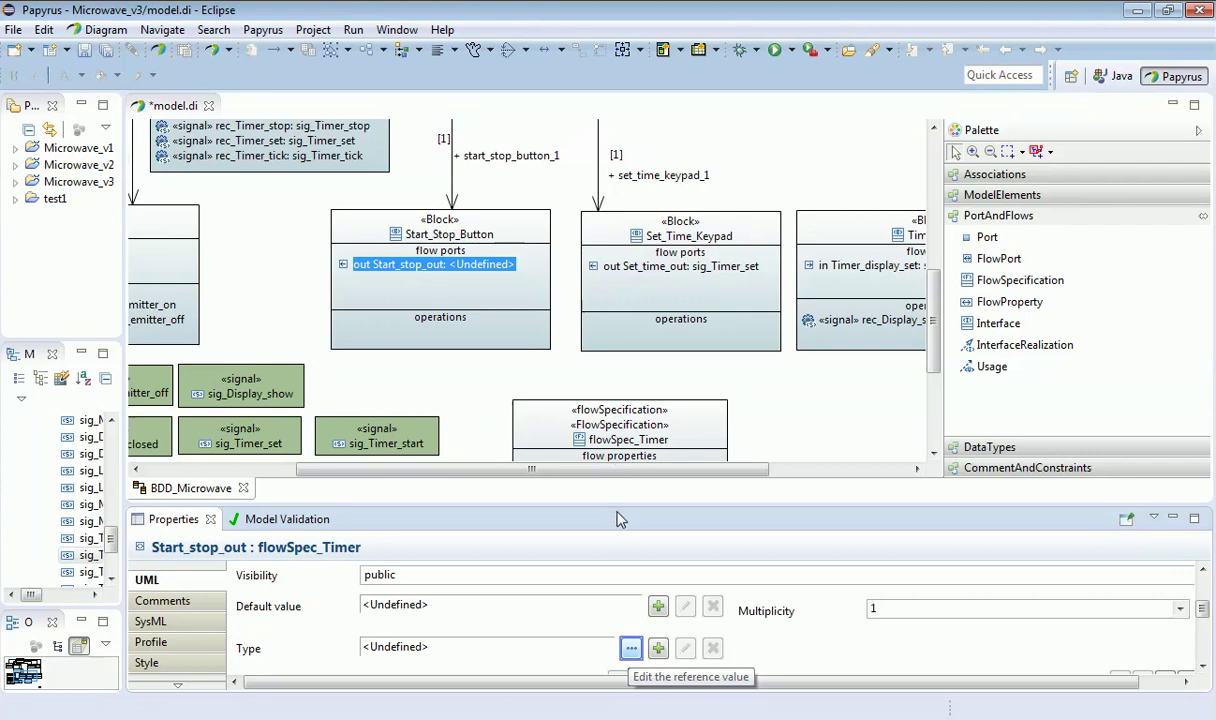
click(630, 650)
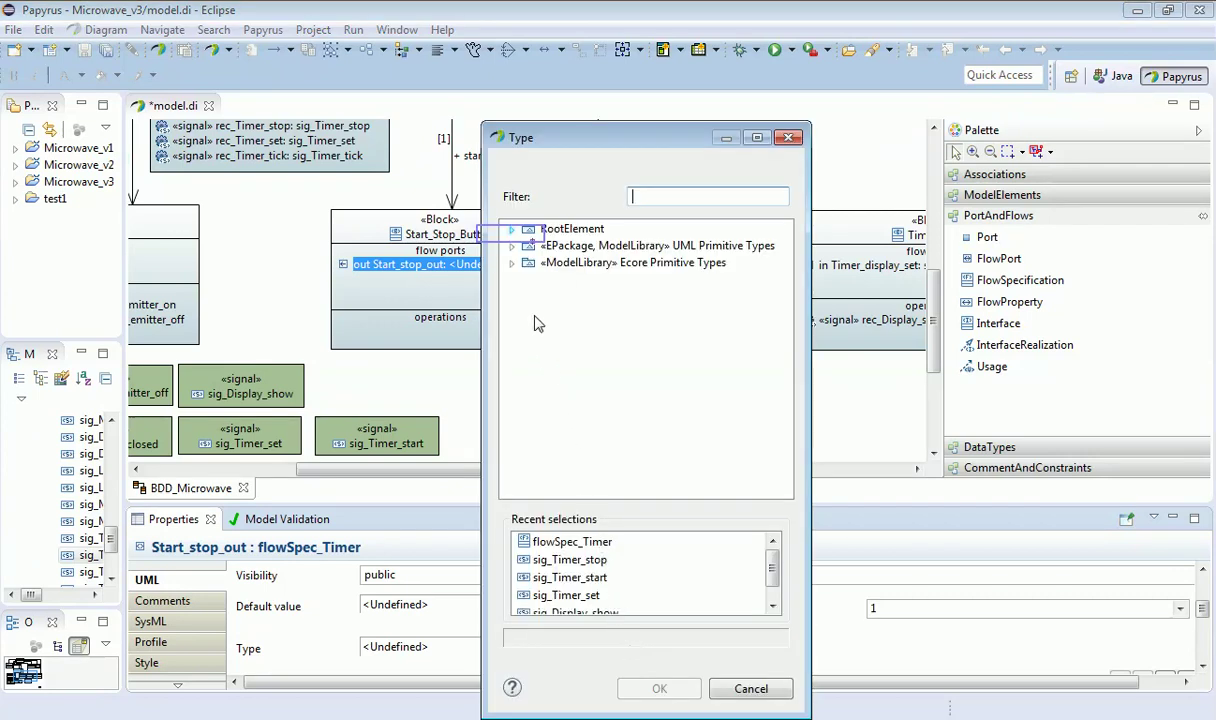
click(511, 232)
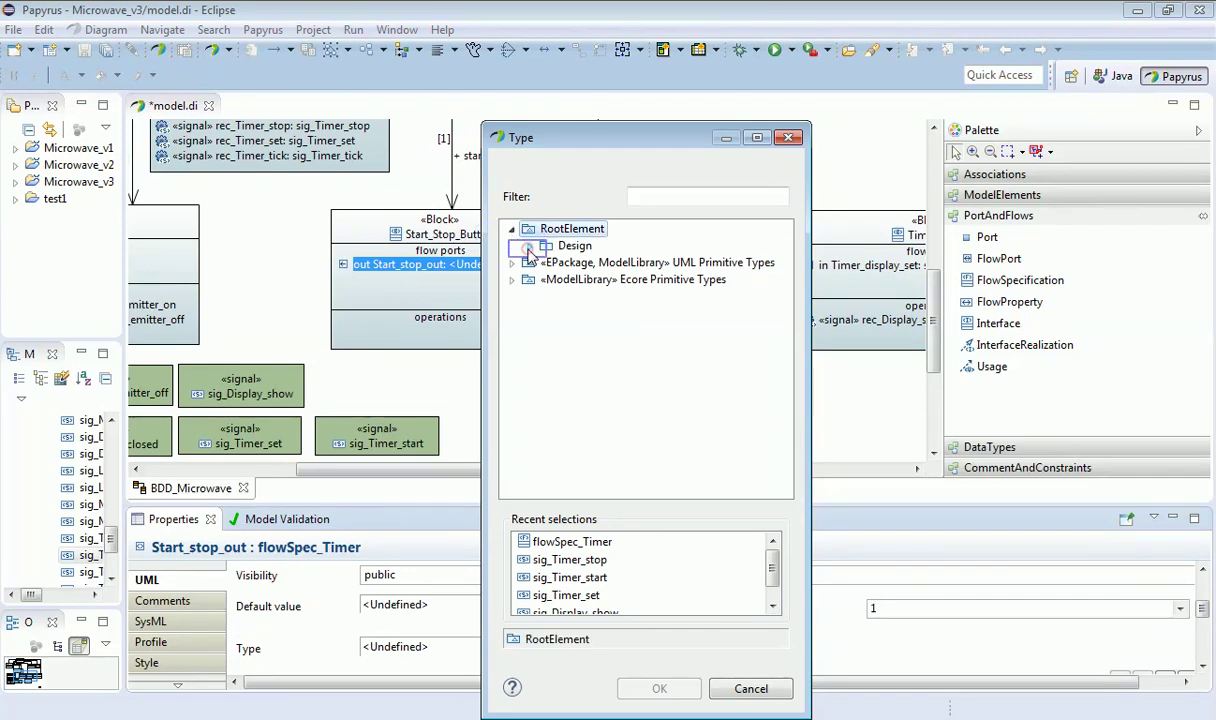
click(527, 246)
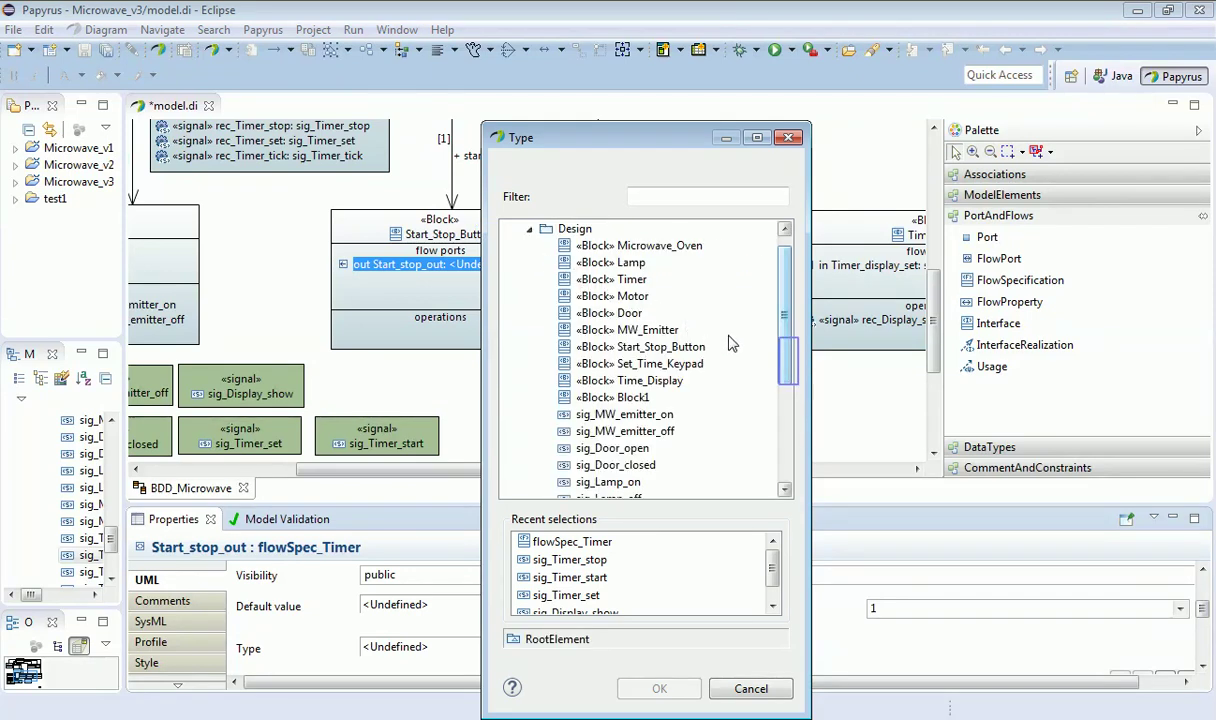
drag(789, 369, 800, 463)
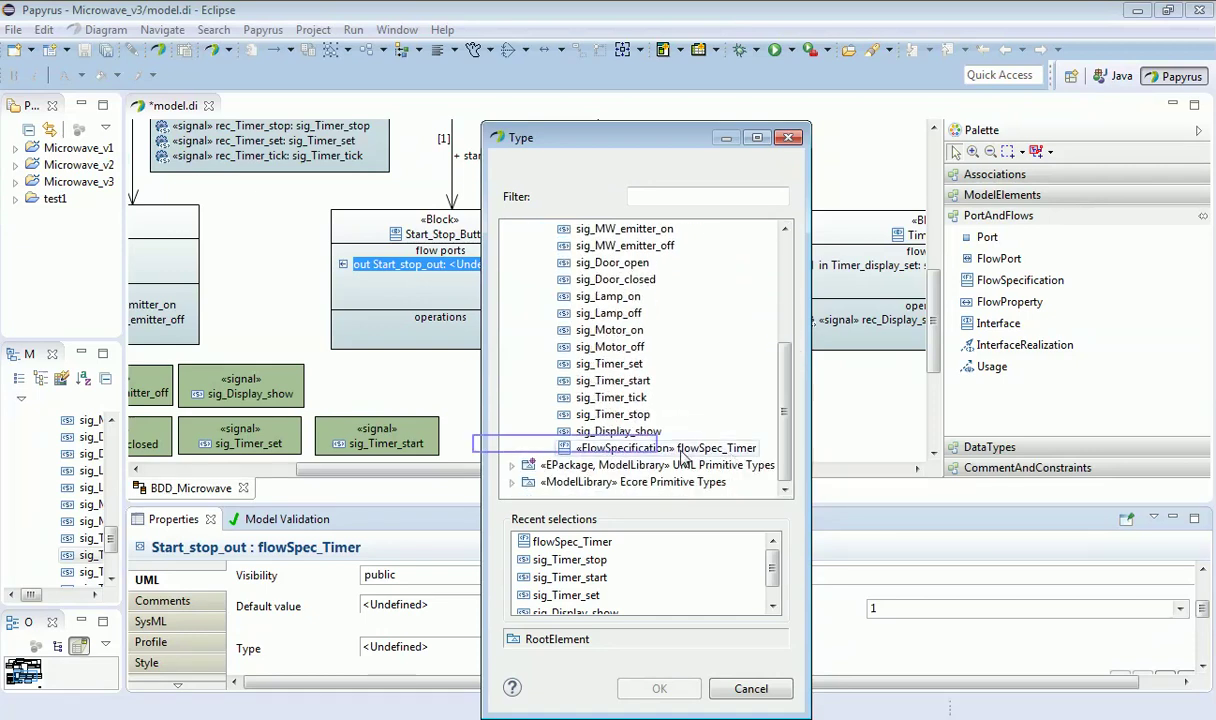
click(568, 450)
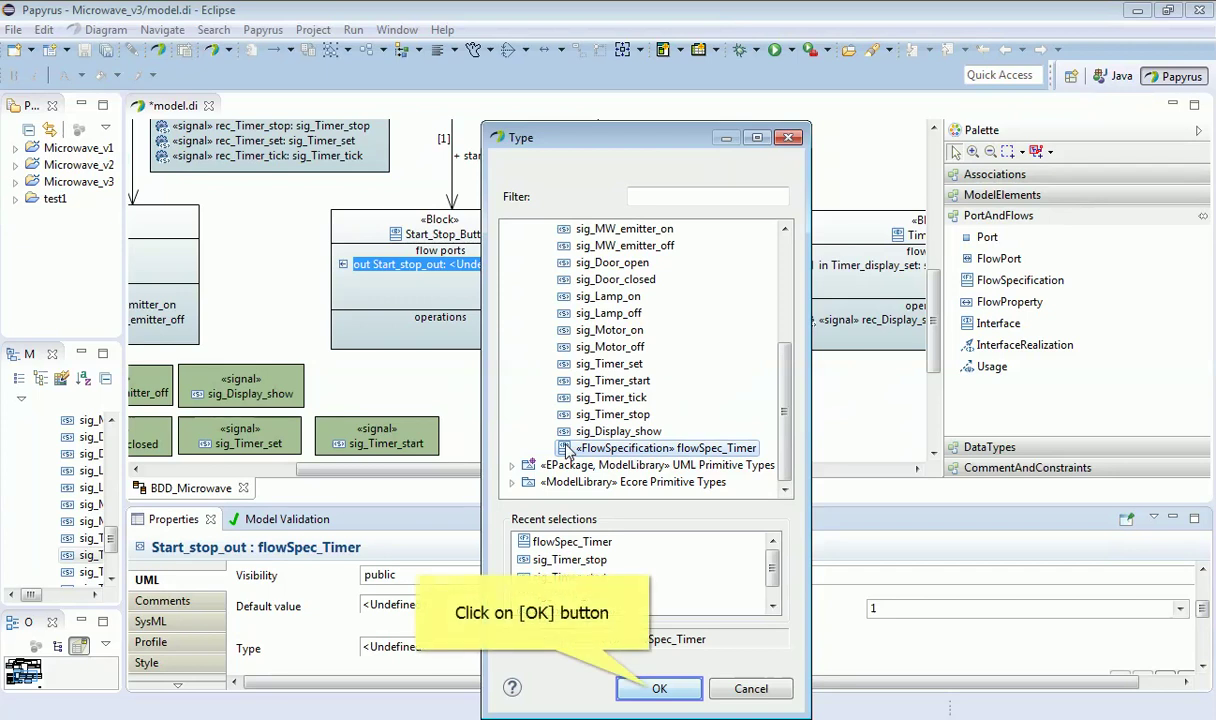
click(656, 690)
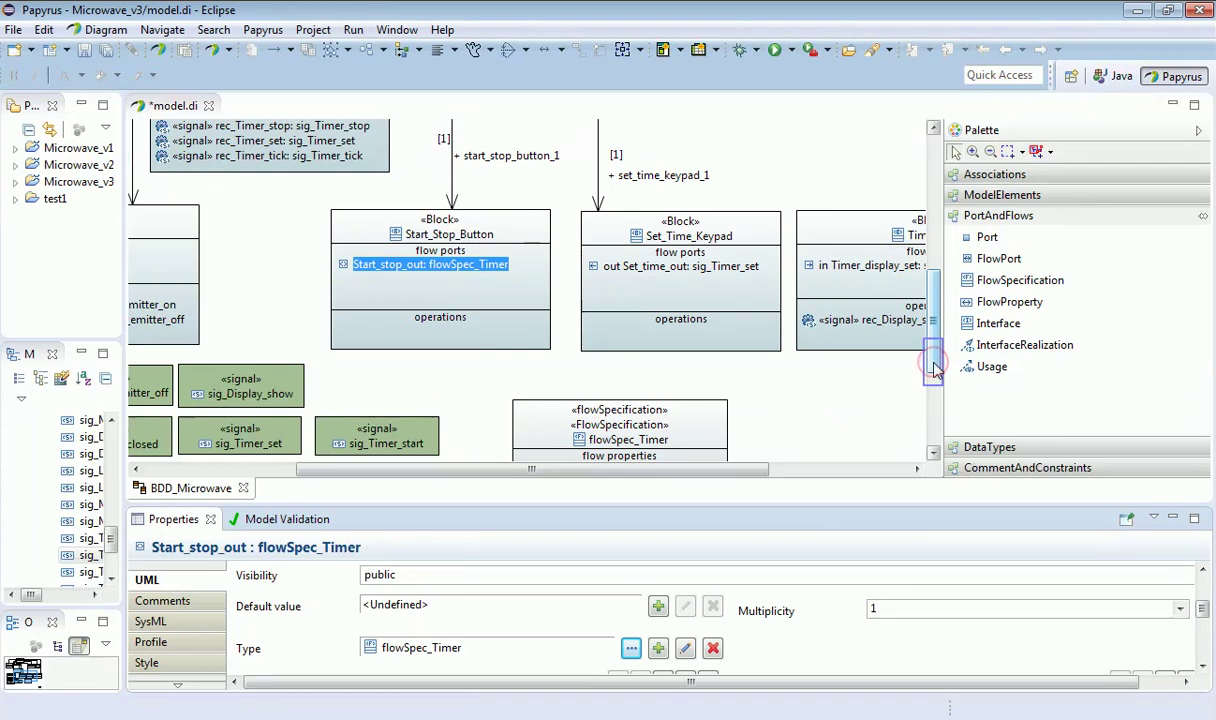
scroll(885, 345, down, 2)
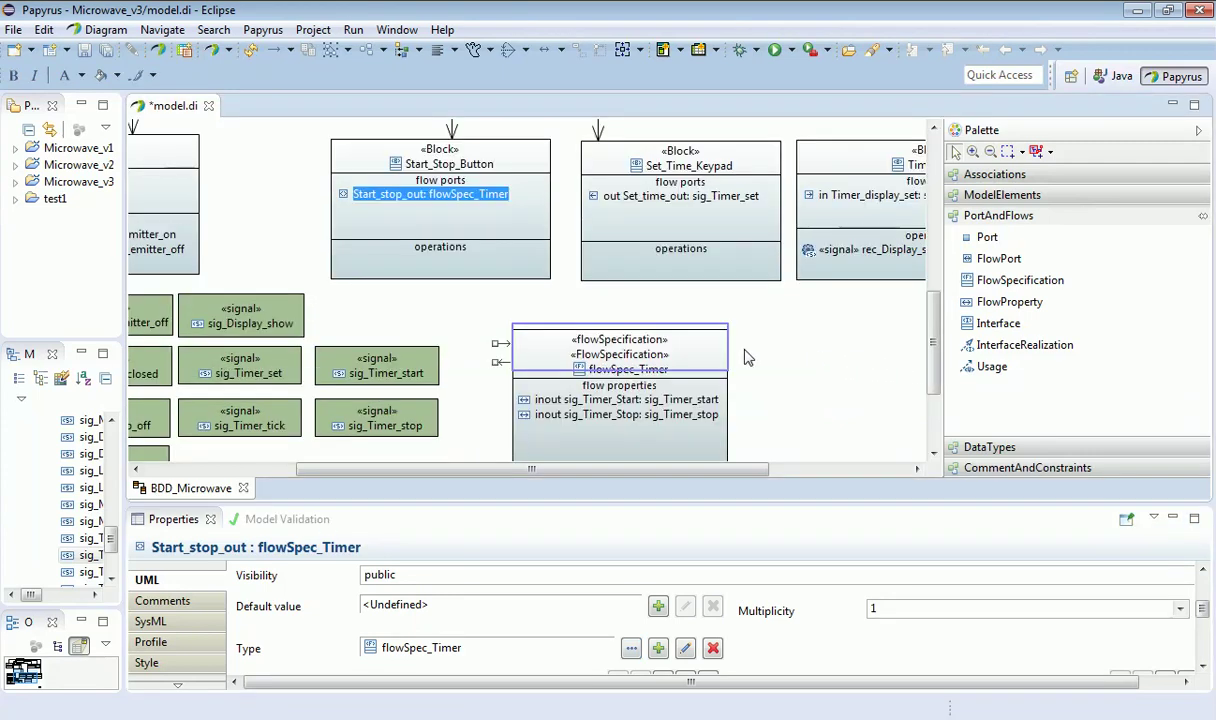
click(518, 342)
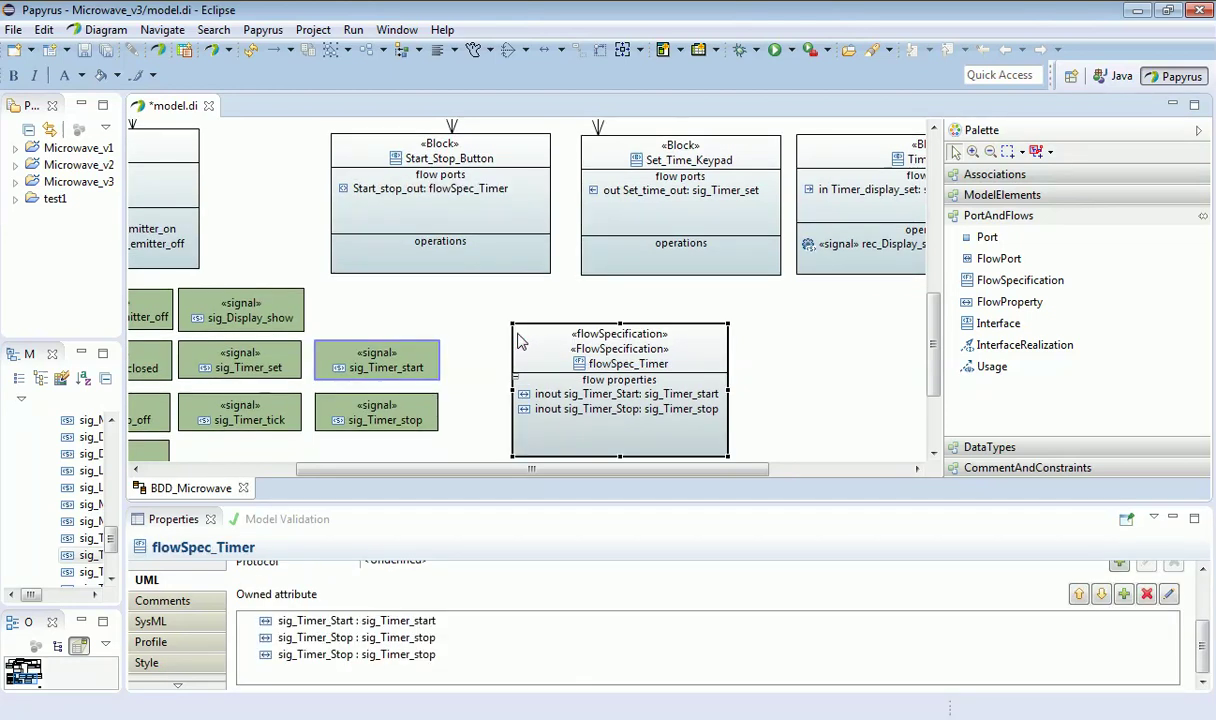